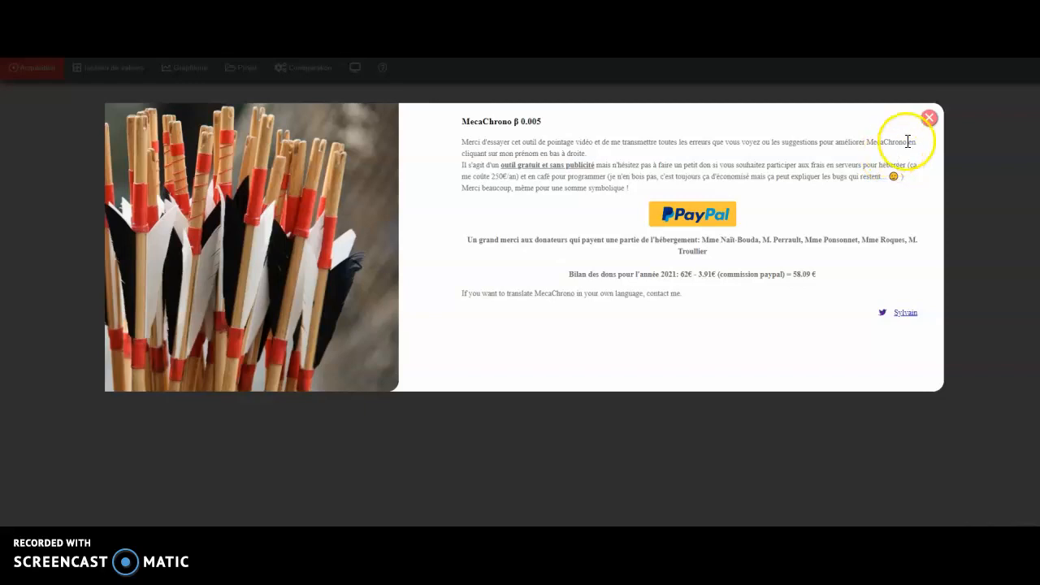
# - Dismiss the welcome message and load the AVI video Basket from the Téléchargements folder
pyautogui.click(930, 122)
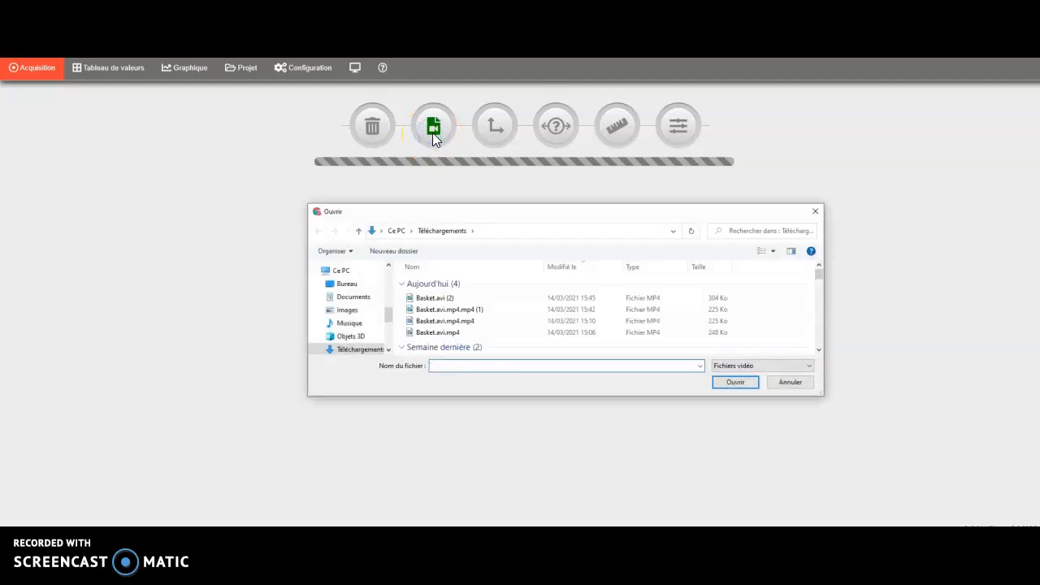
pyautogui.scroll(-5, 520, 304)
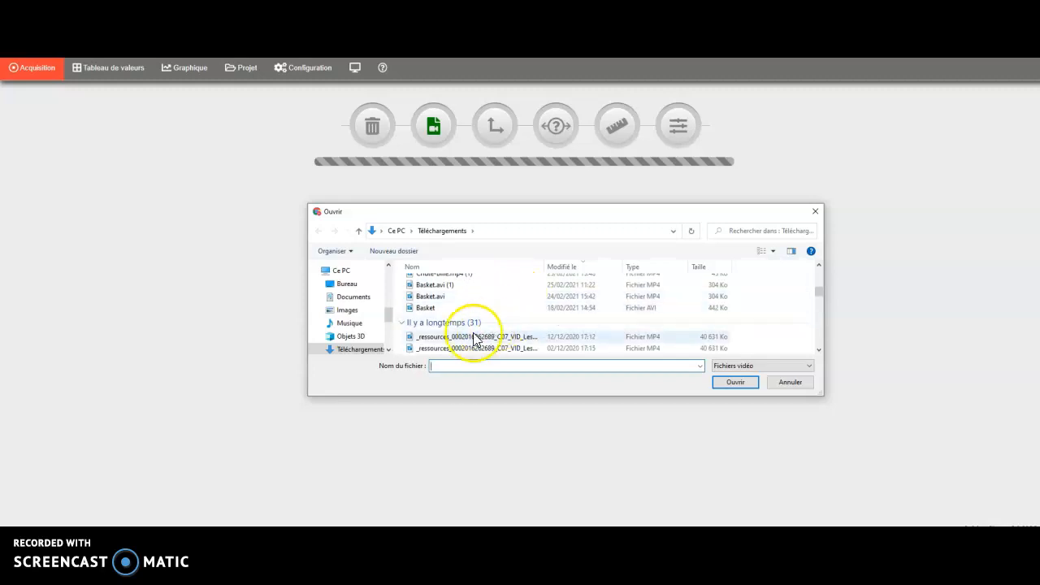
pyautogui.click(424, 308)
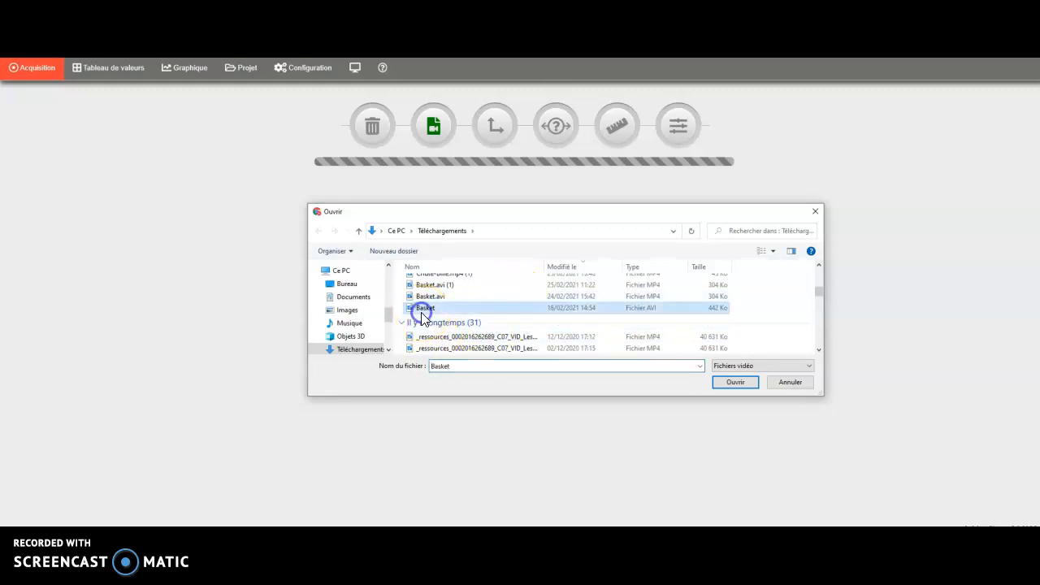
pyautogui.click(731, 383)
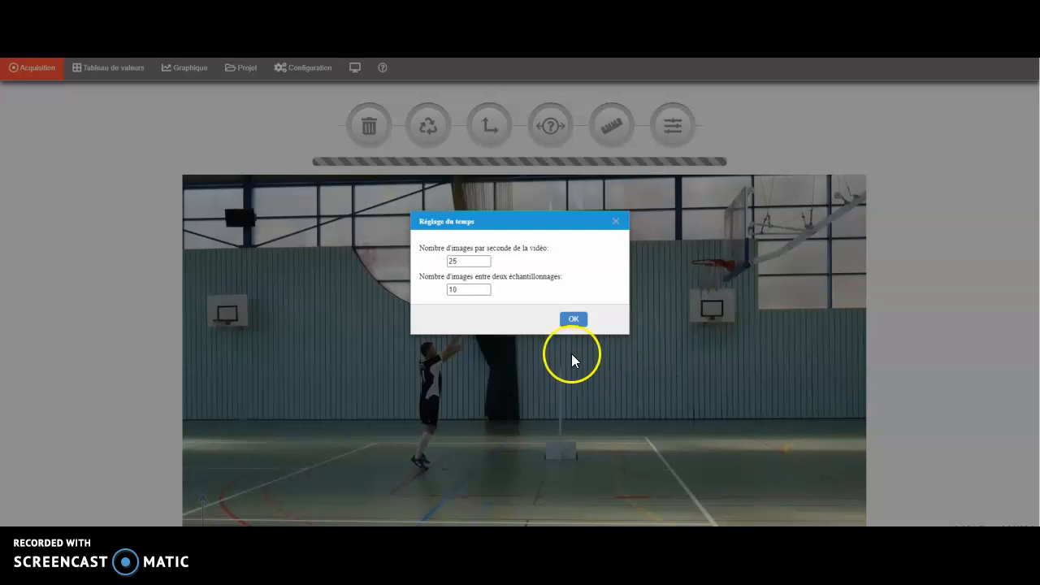
# - Set the video timing to 30 images per second with 1 image between two samples
pyautogui.doubleClick(448, 260)
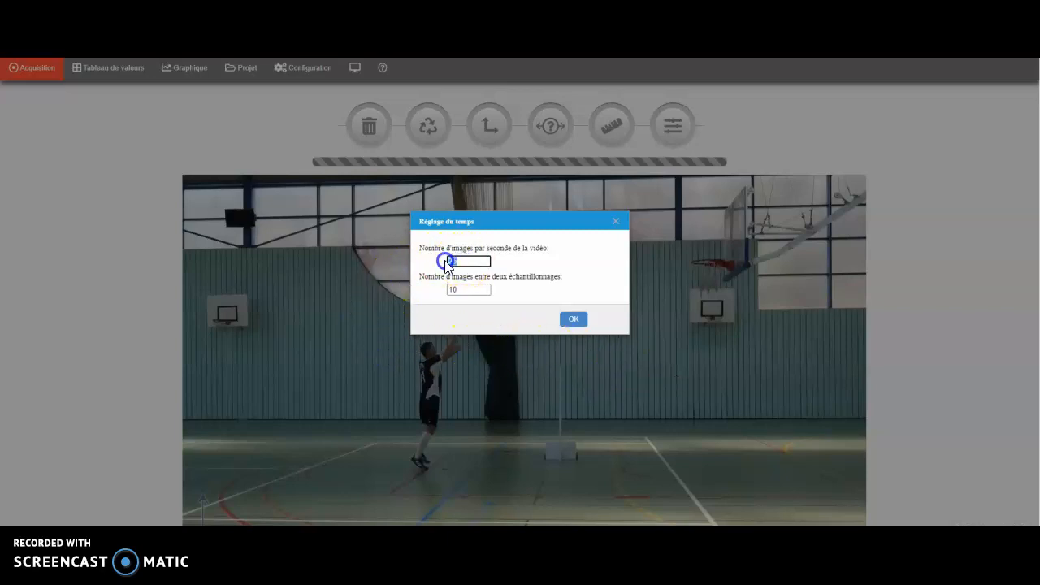
pyautogui.write('30')
pyautogui.click(468, 291)
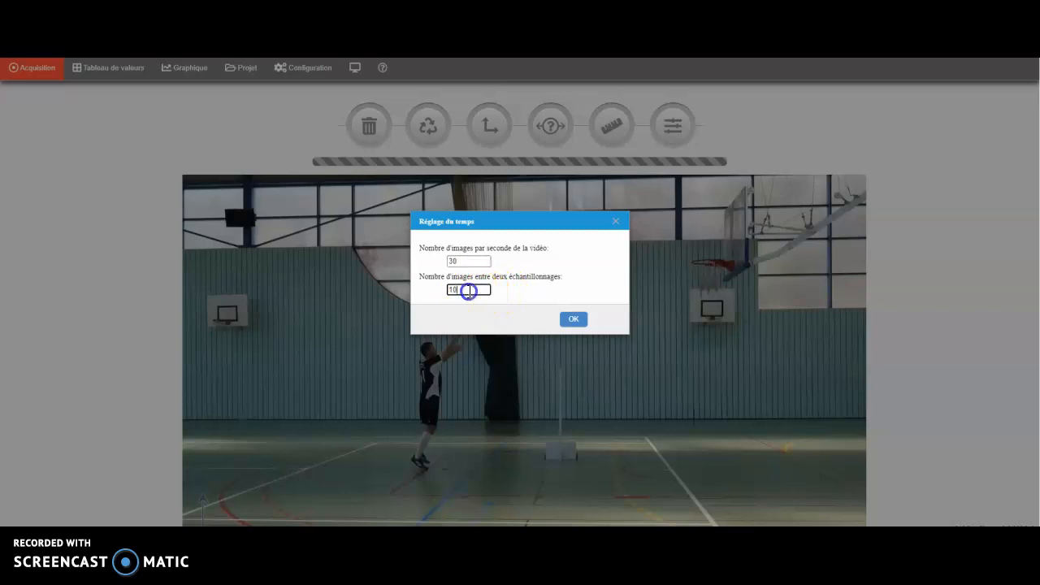
pyautogui.press('BackSpace')
pyautogui.click(520, 363)
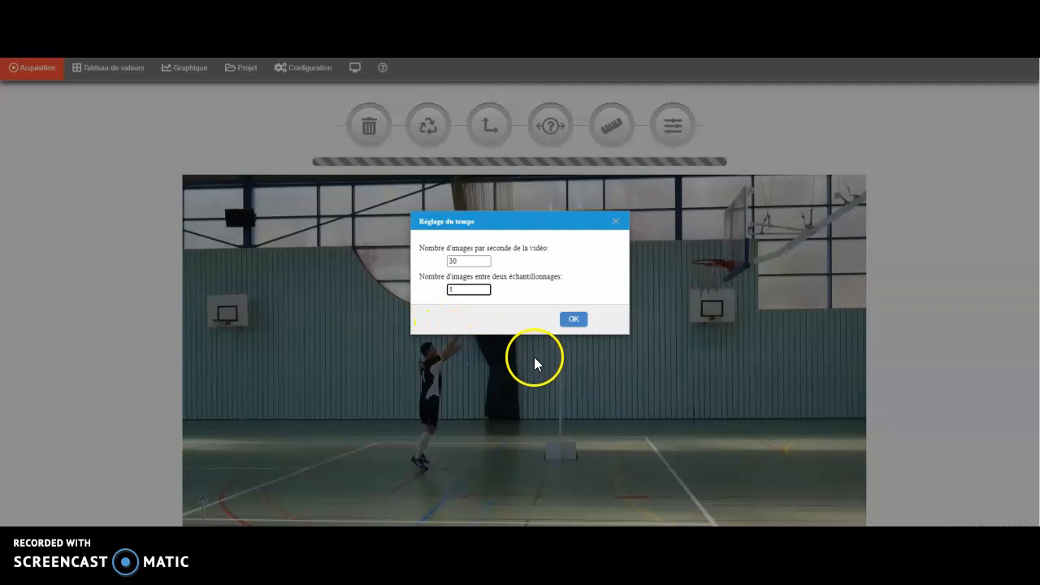
pyautogui.click(578, 320)
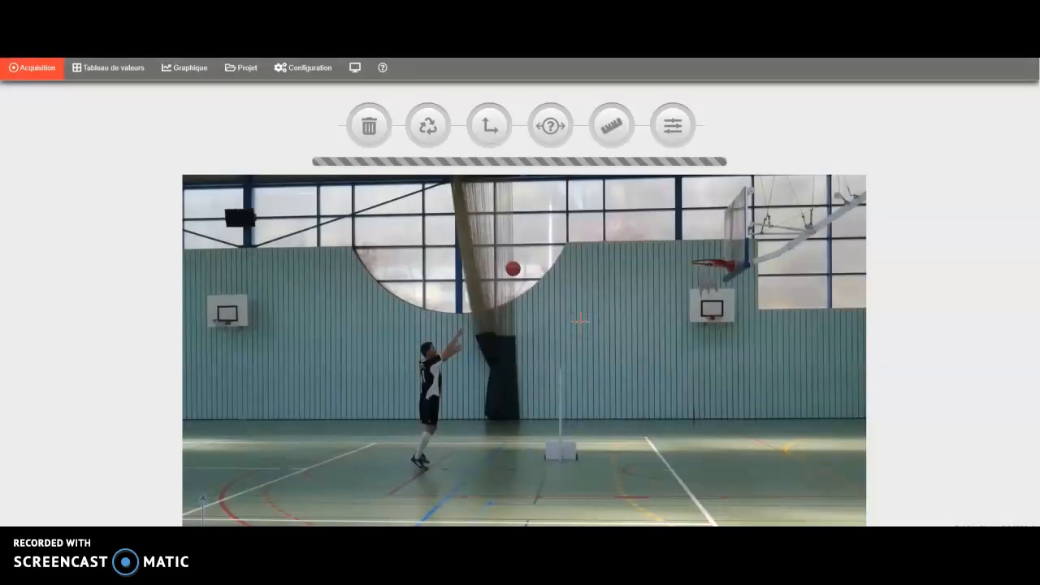
# - Mark the centre of the red basketball frame by frame, from its release by the player until it reaches the hoop
pyautogui.moveTo(579, 320); pyautogui.dragTo(512, 267)
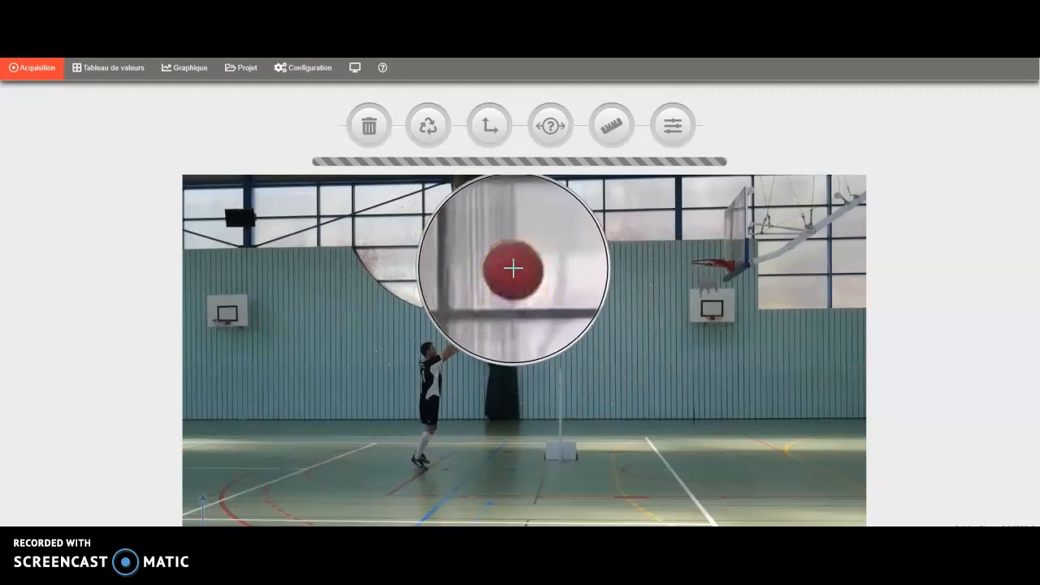
pyautogui.click(512, 269)
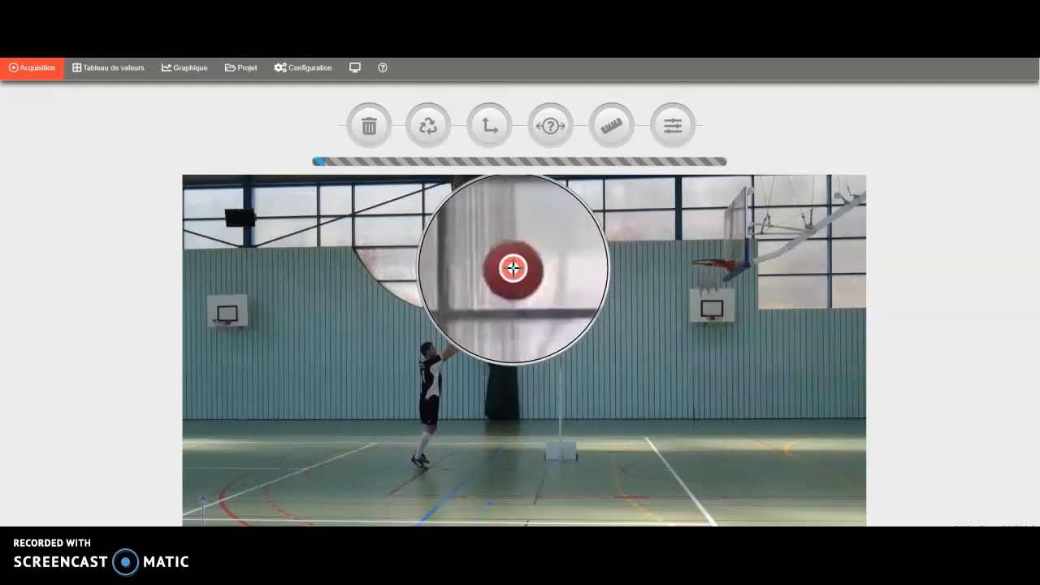
pyautogui.moveTo(512, 268); pyautogui.dragTo(526, 260)
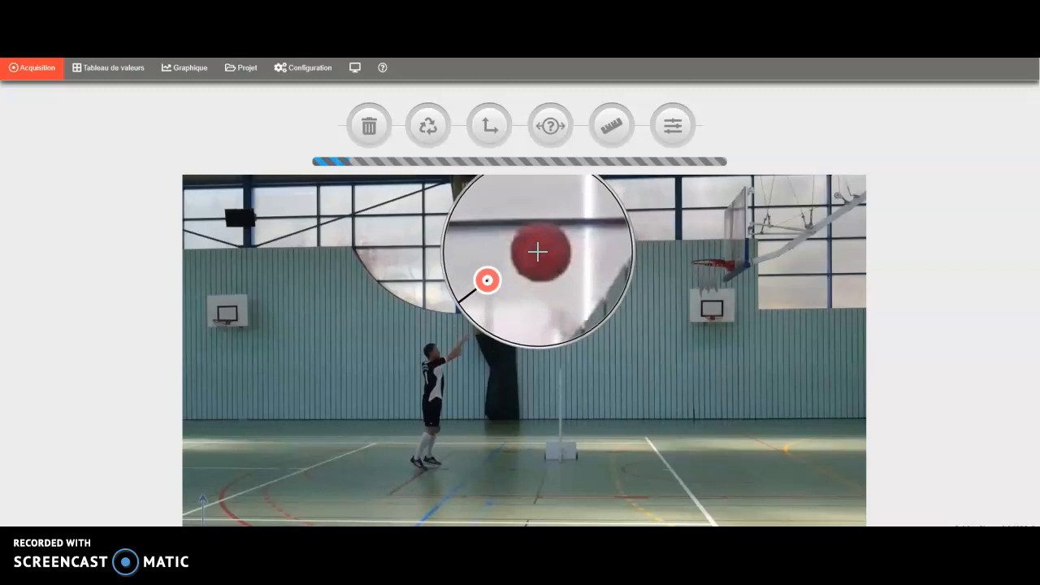
pyautogui.click(538, 251)
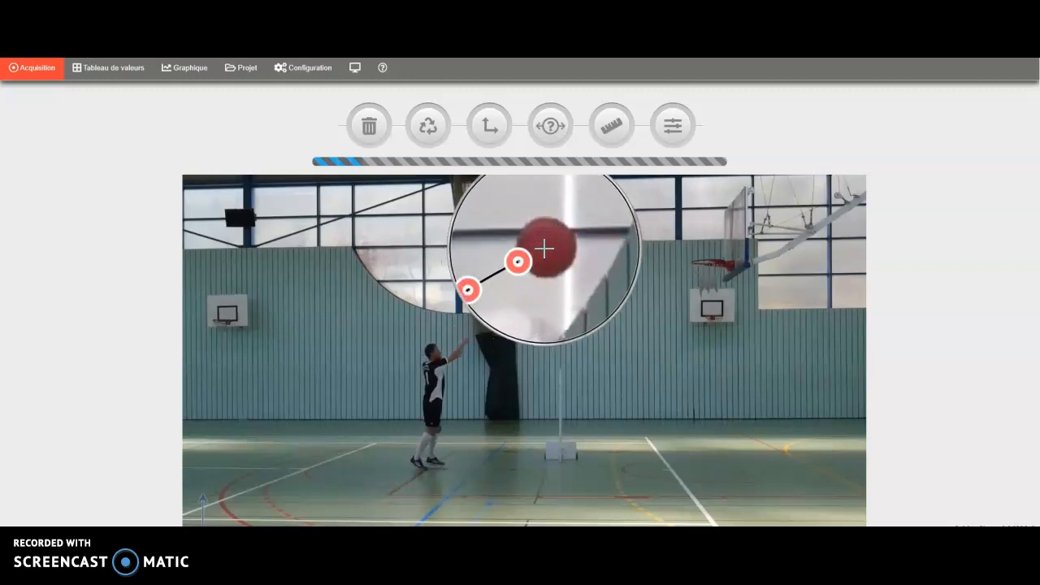
pyautogui.click(544, 247)
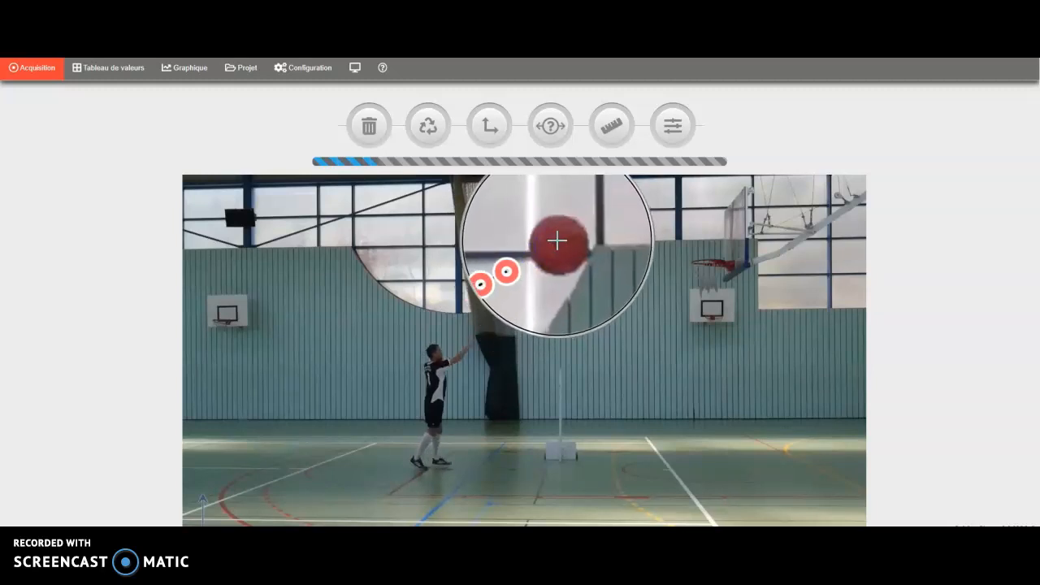
pyautogui.click(556, 242)
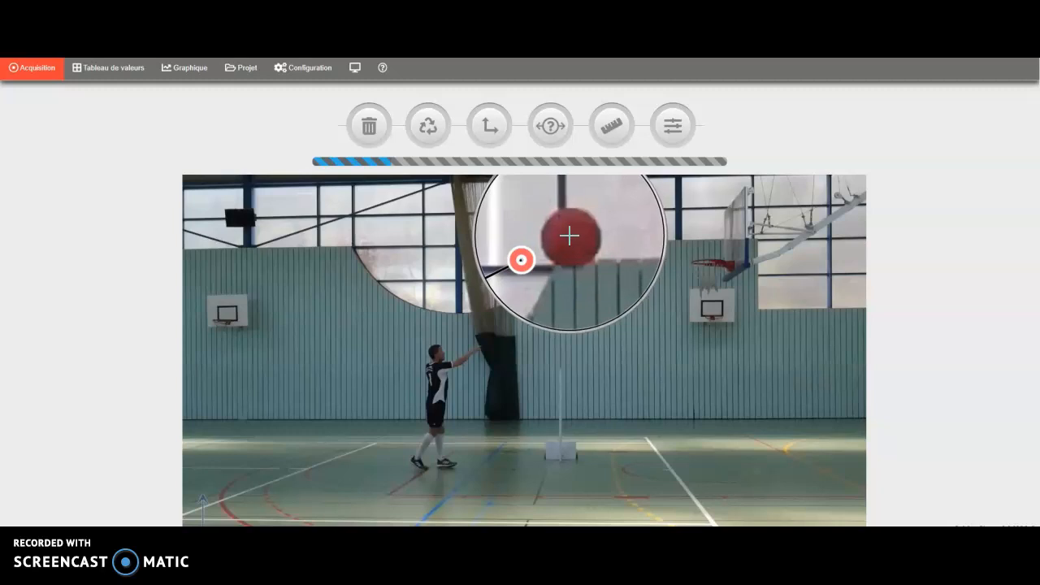
pyautogui.click(570, 234)
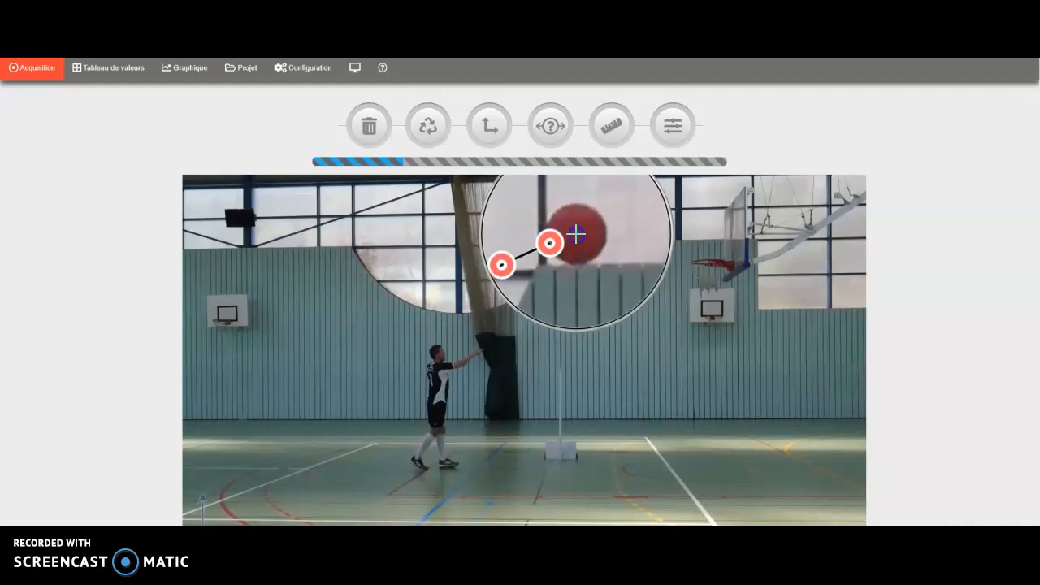
pyautogui.click(575, 234)
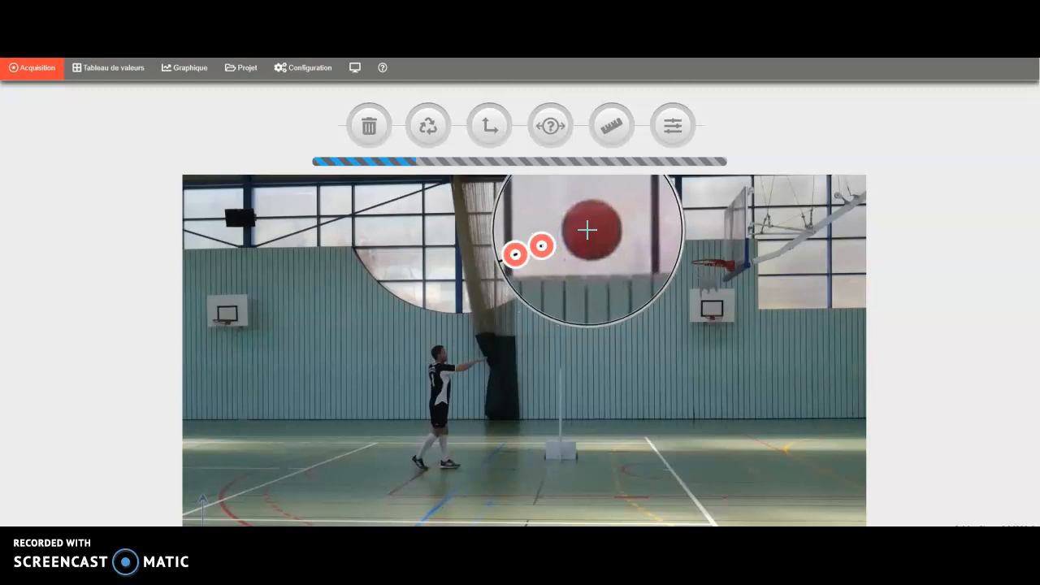
pyautogui.click(589, 230)
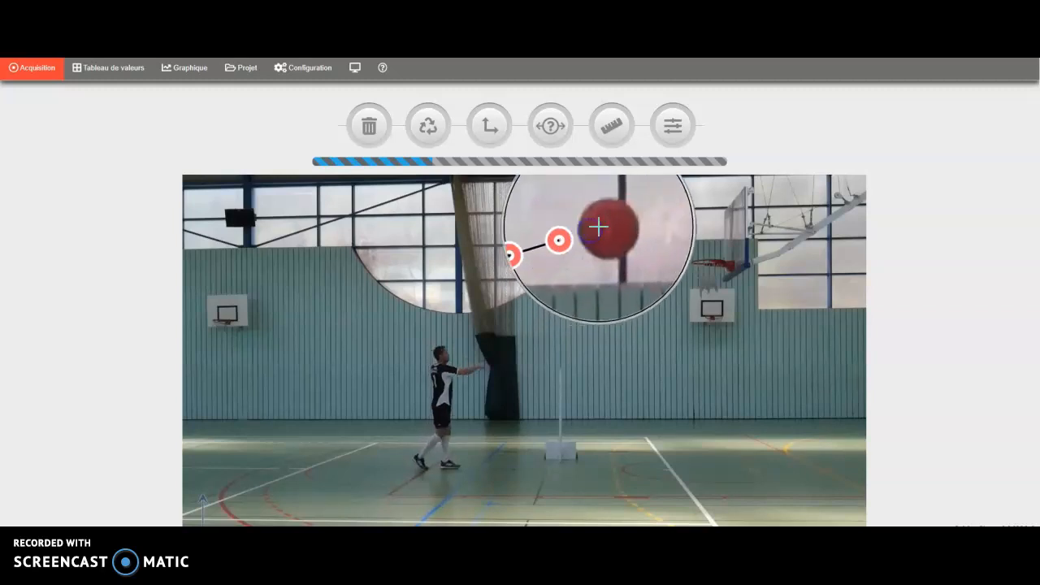
pyautogui.click(601, 228)
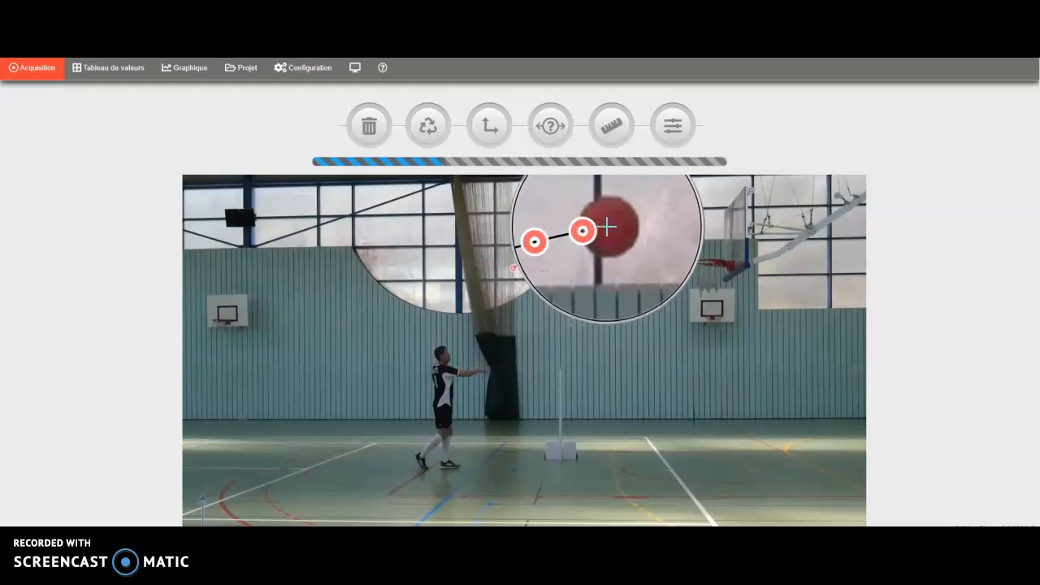
pyautogui.click(607, 228)
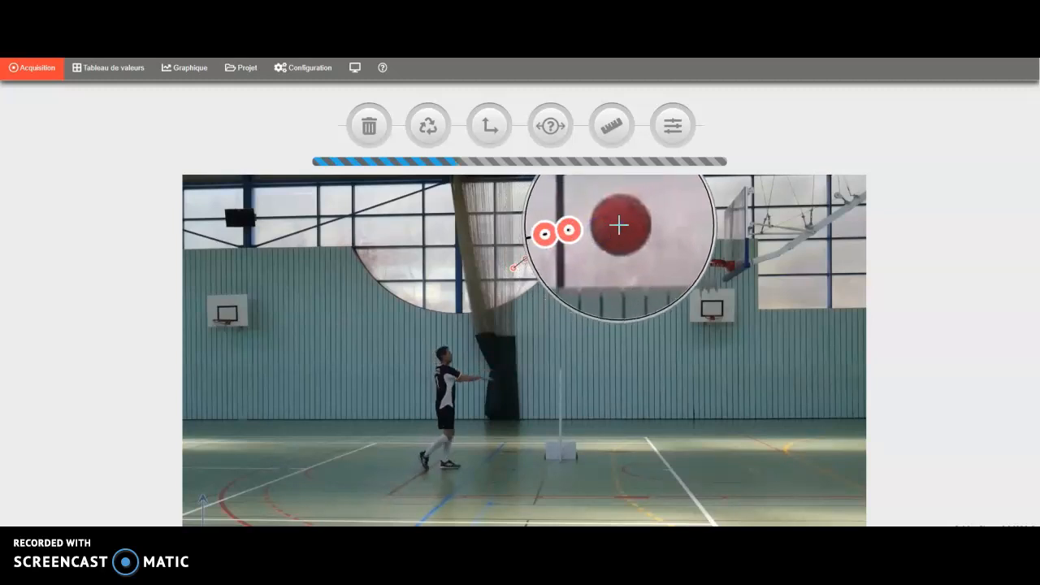
pyautogui.click(631, 225)
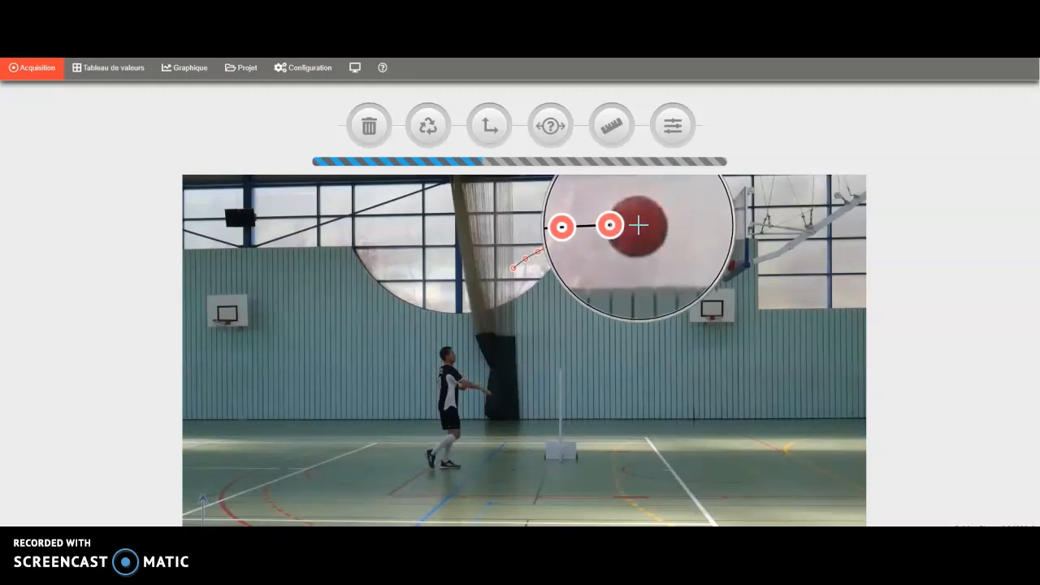
pyautogui.click(638, 225)
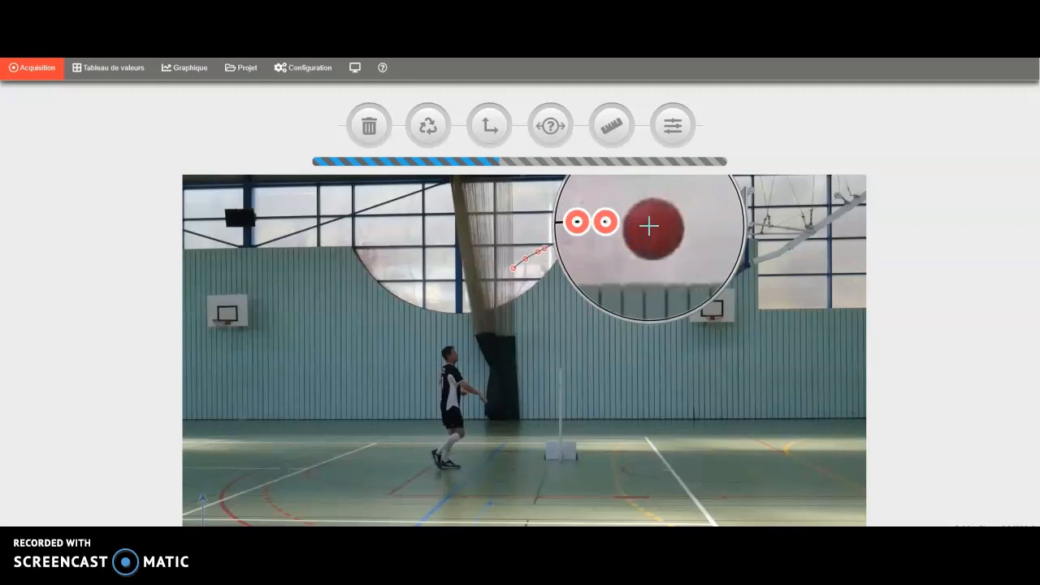
pyautogui.click(650, 225)
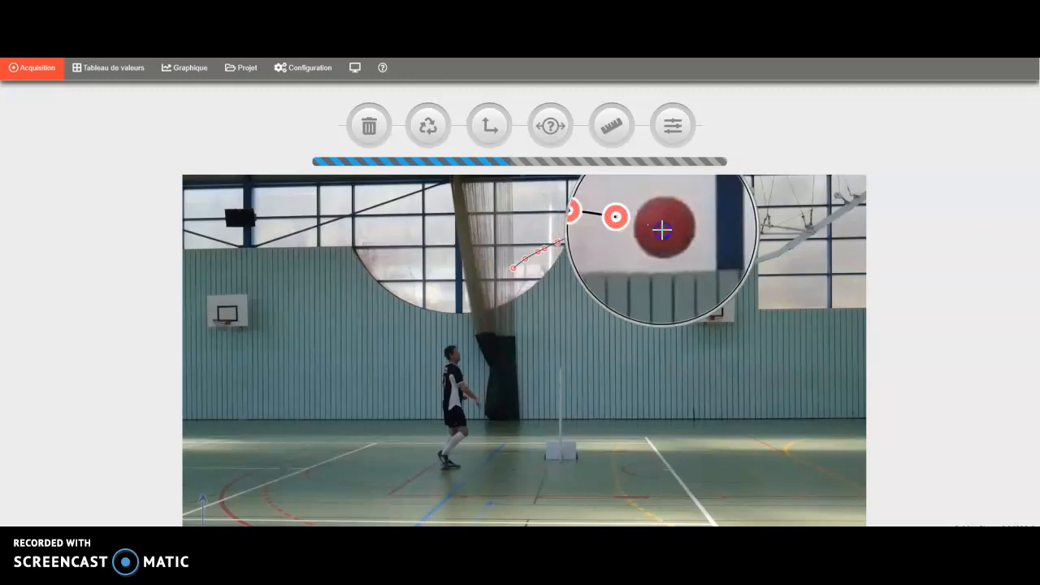
pyautogui.click(661, 230)
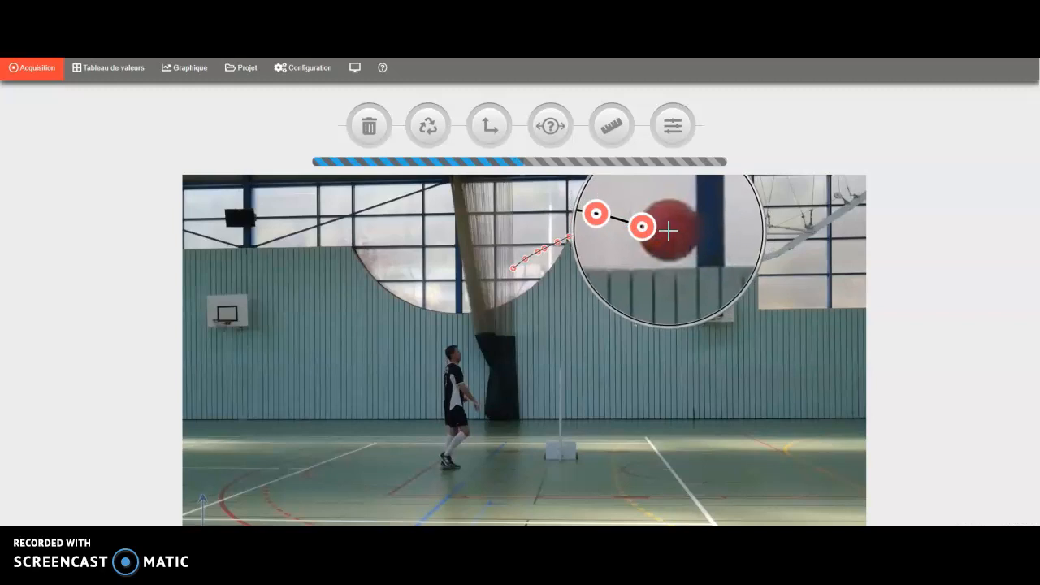
pyautogui.click(668, 230)
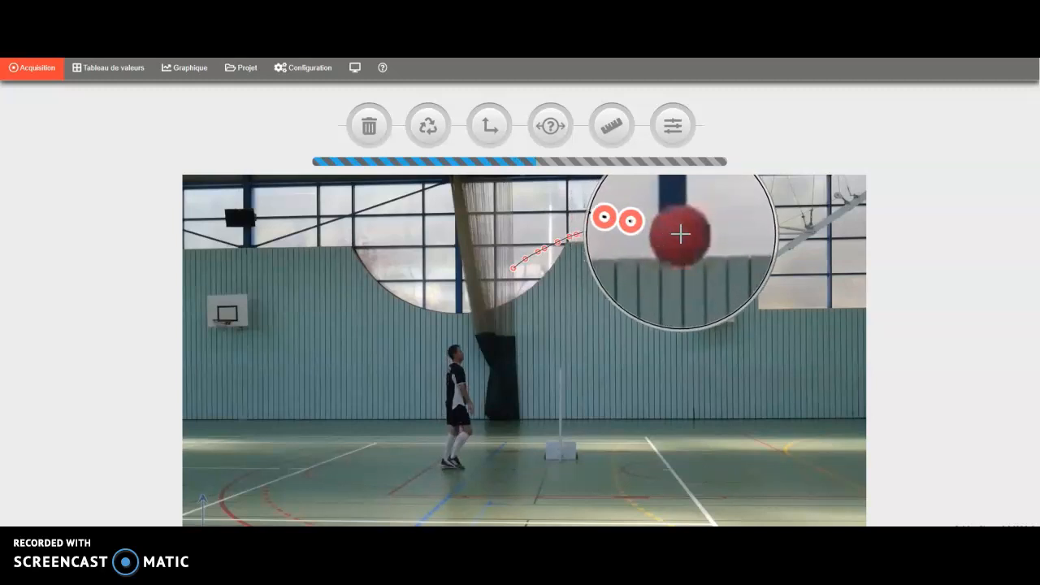
pyautogui.click(680, 235)
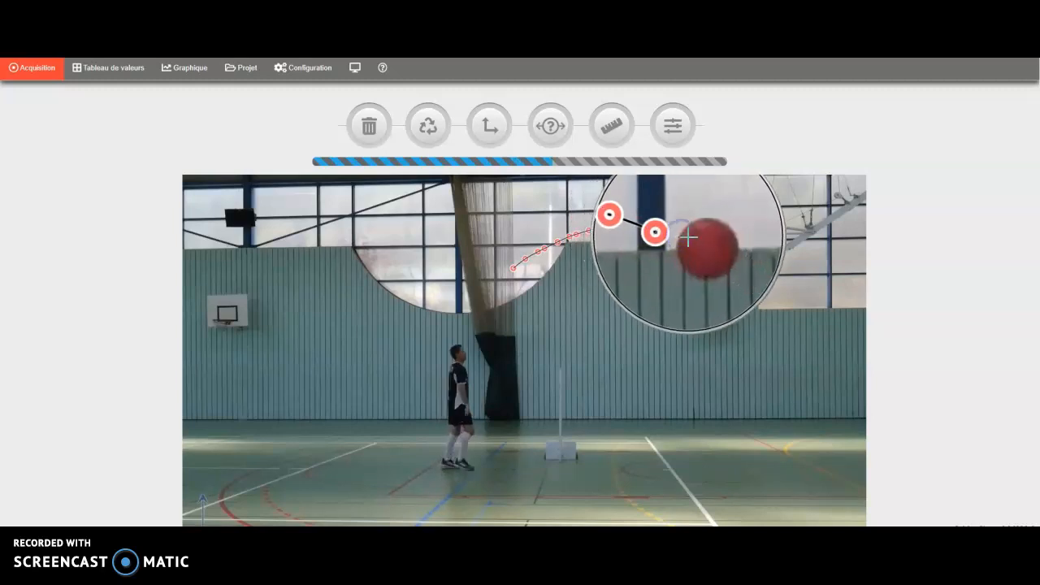
pyautogui.click(692, 240)
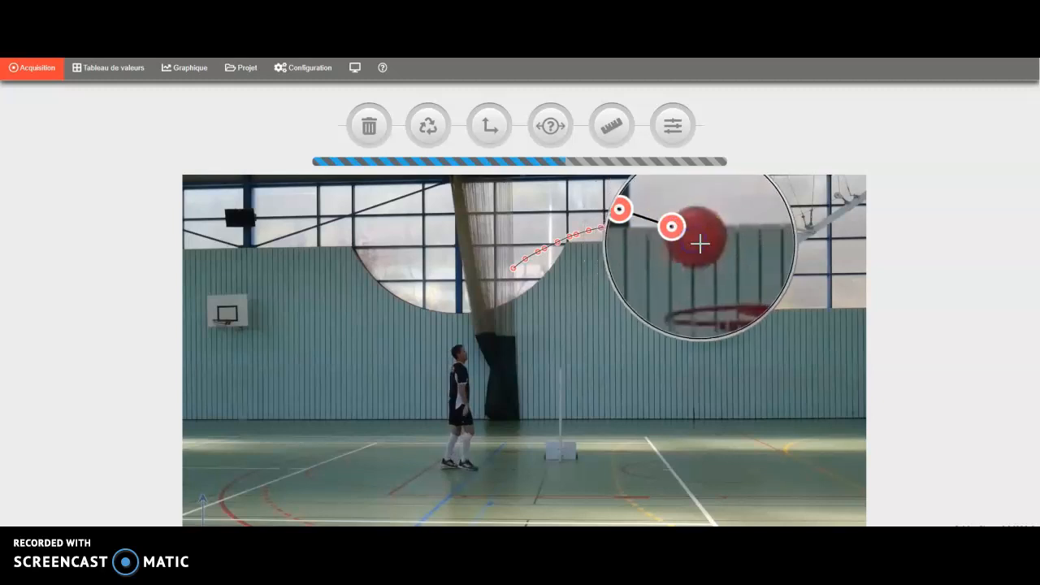
pyautogui.click(700, 241)
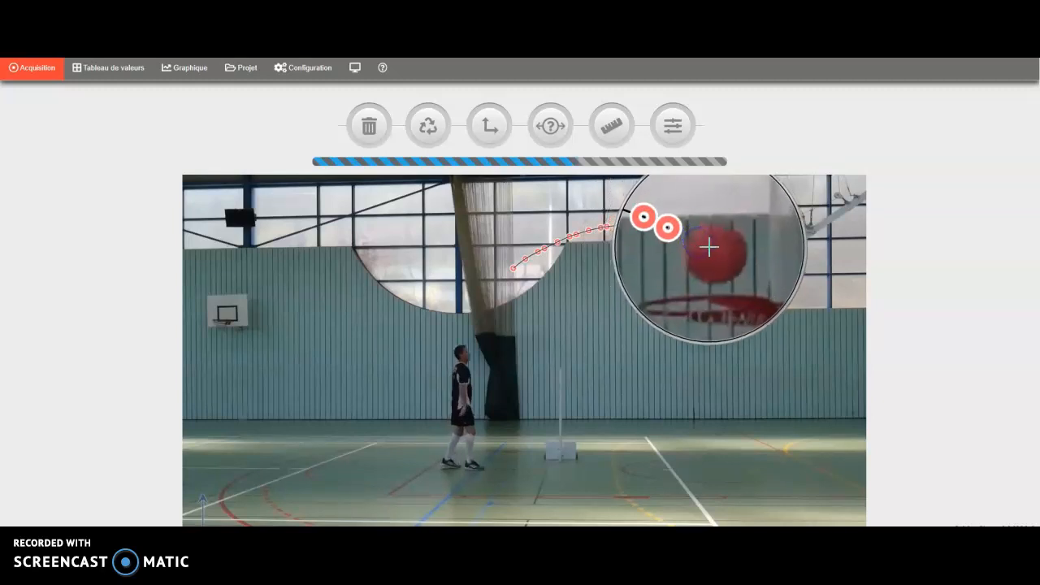
pyautogui.click(711, 248)
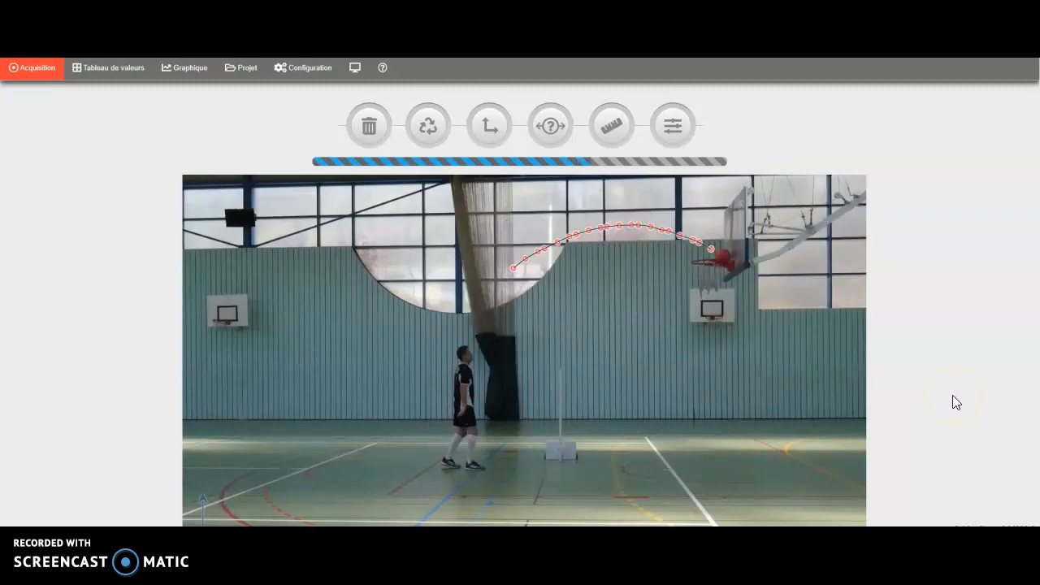
# - Place the origin of the coordinate axes on the first marked point of the ball's trajectory
pyautogui.click(490, 130)
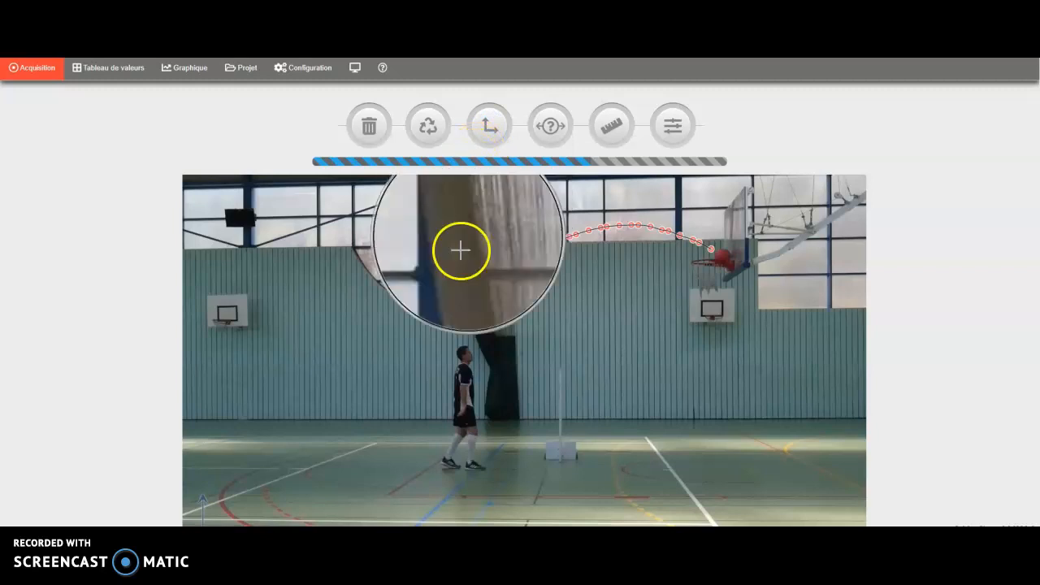
pyautogui.click(522, 255)
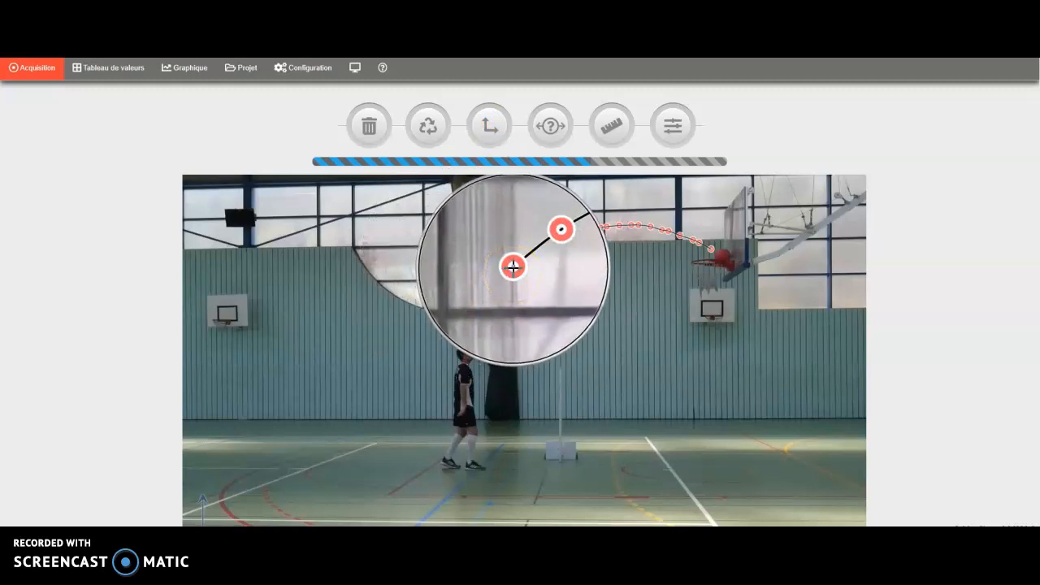
pyautogui.click(513, 267)
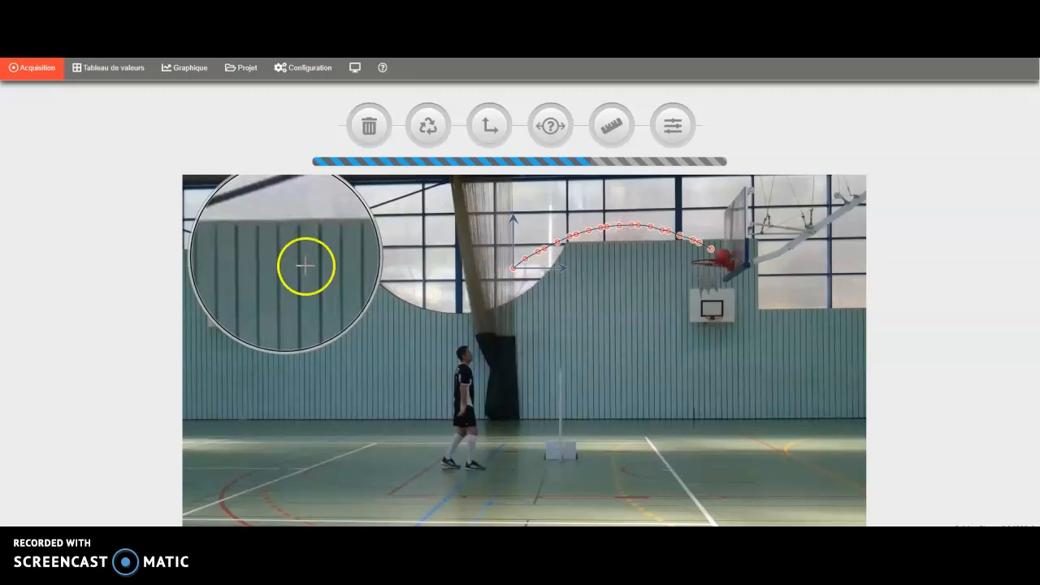
pyautogui.click(639, 327)
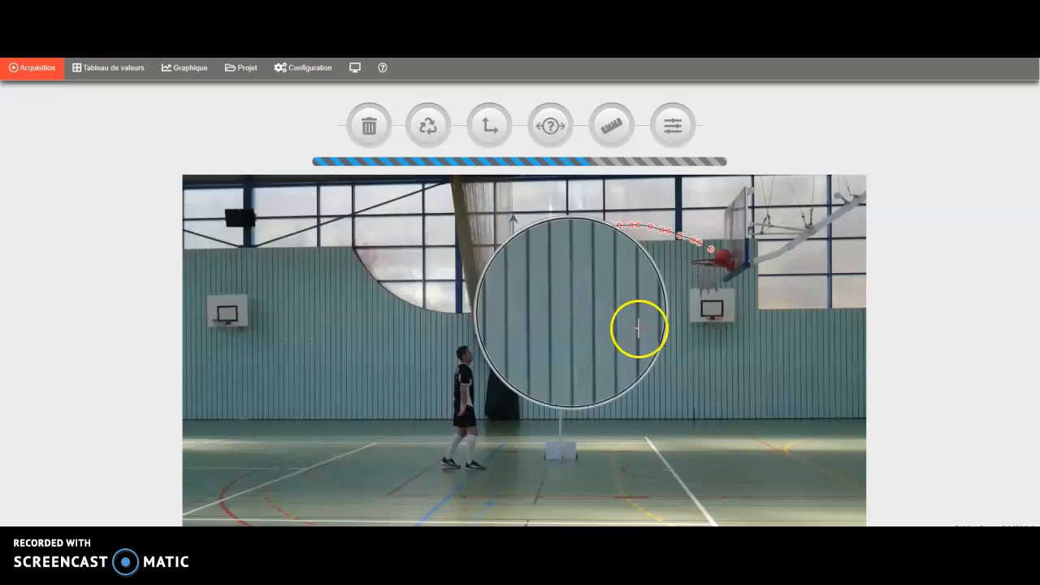
pyautogui.click(771, 318)
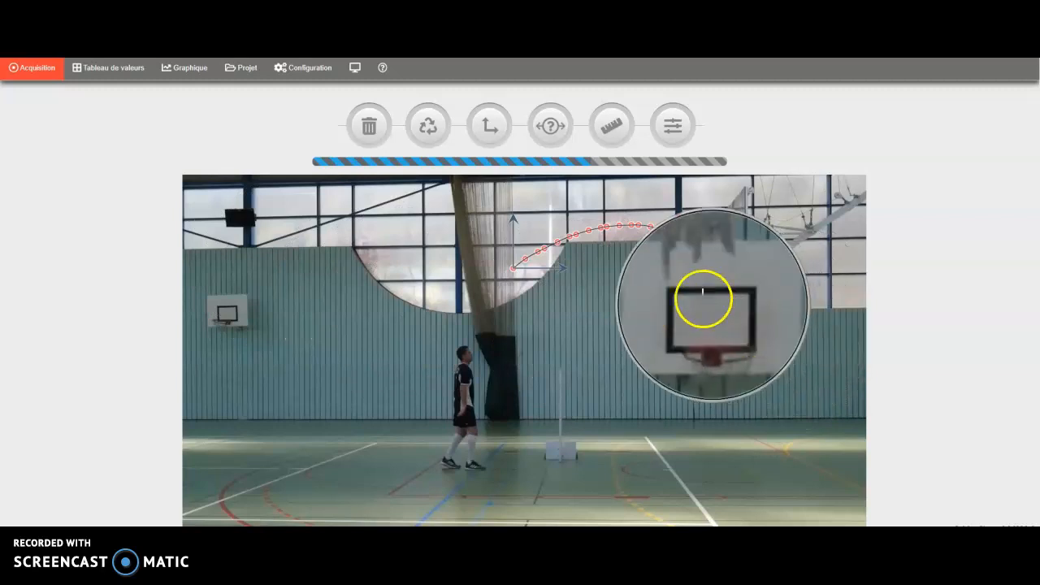
# - Define the length scale from the base to the top of the vertical white pole and set its length to 1 m
pyautogui.click(611, 132)
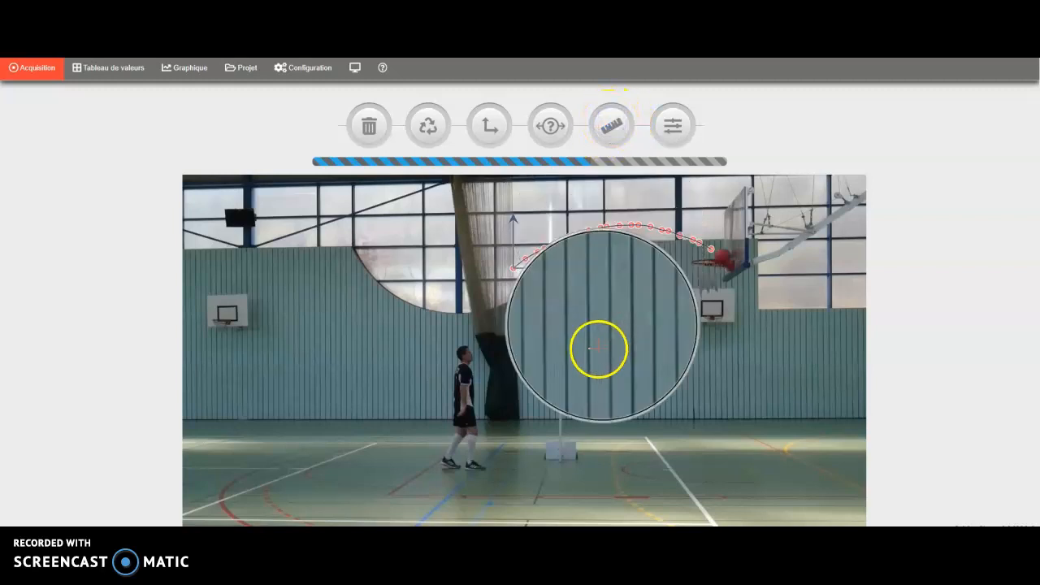
pyautogui.click(562, 467)
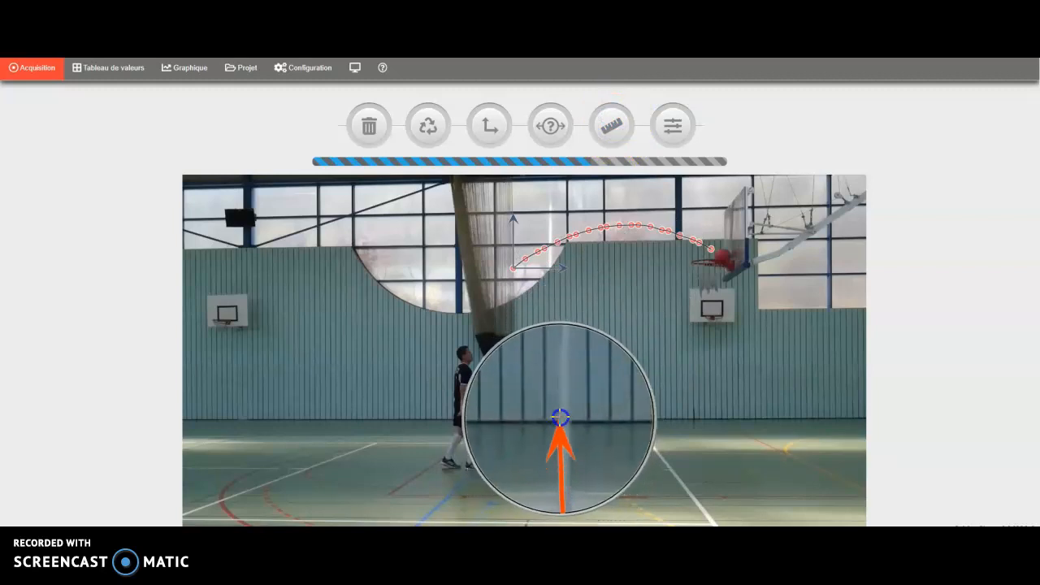
pyautogui.click(561, 369)
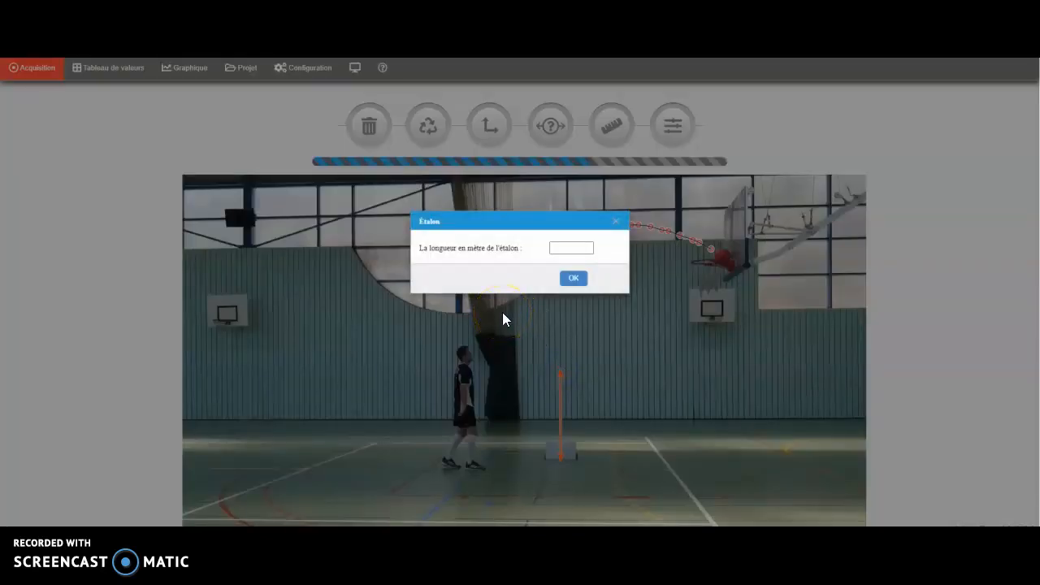
pyautogui.click(559, 246)
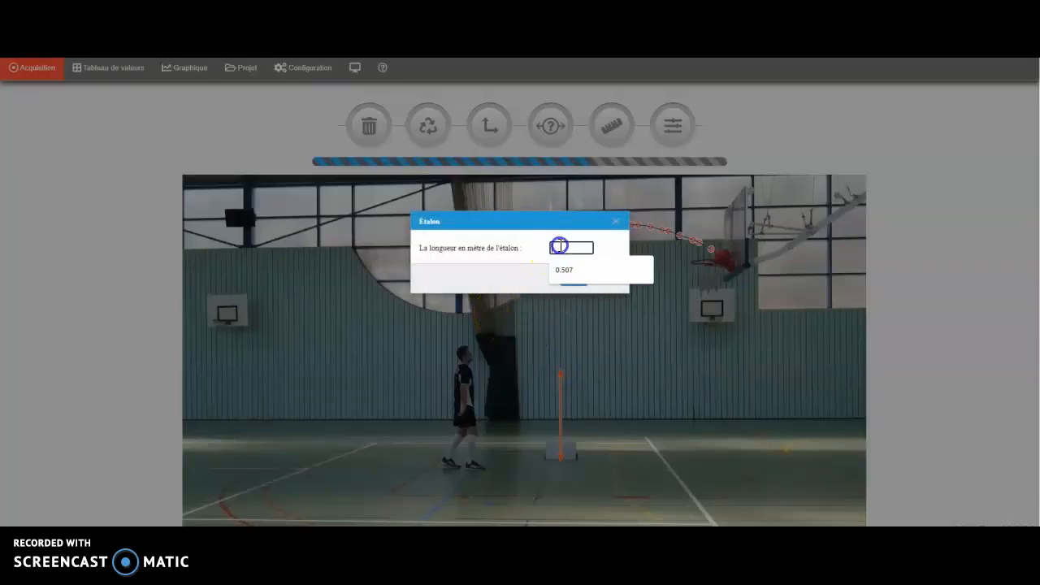
pyautogui.write('1')
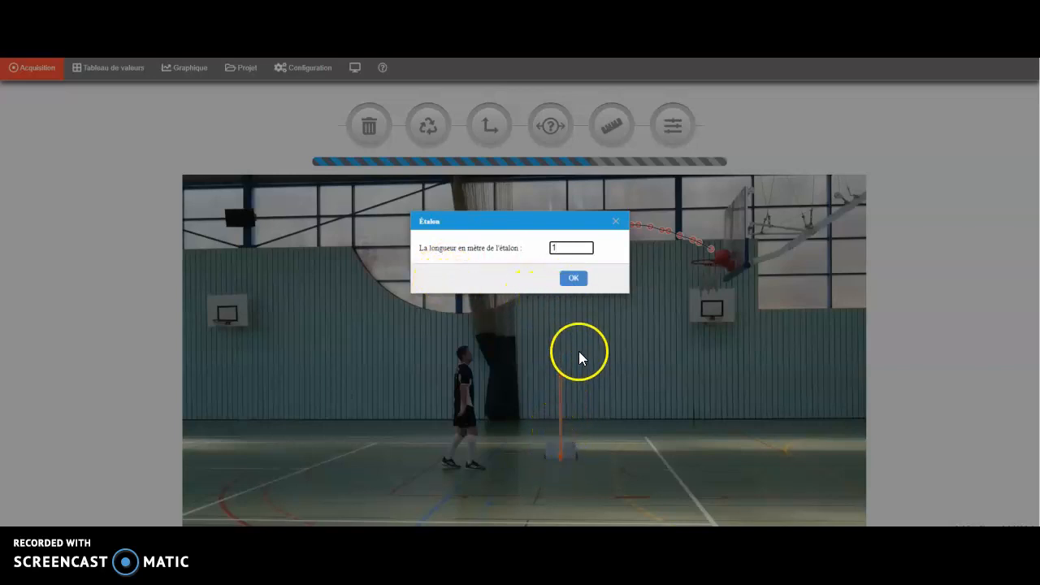
pyautogui.click(573, 279)
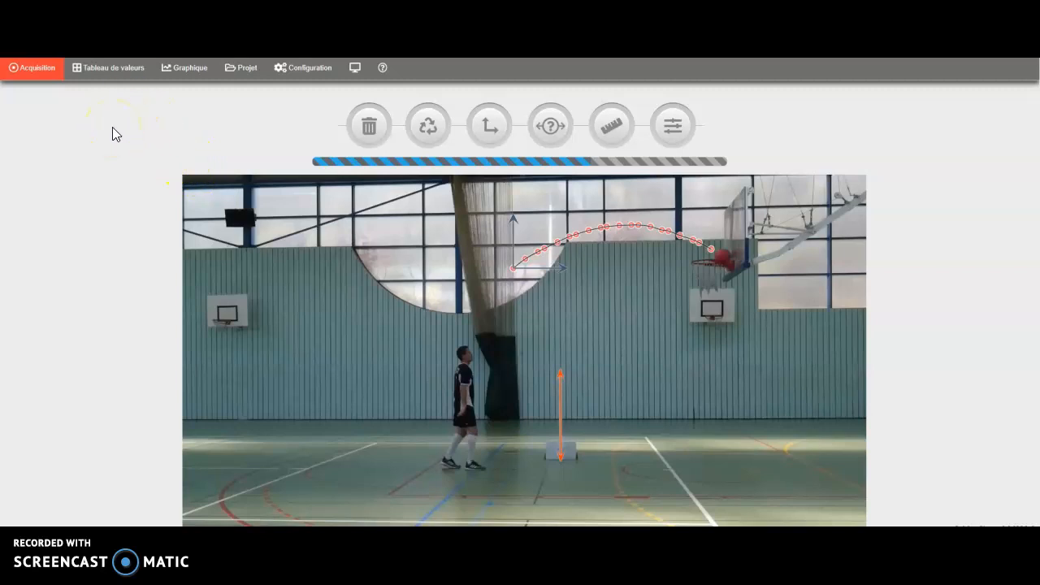
# - Export the trajectory's table of values to an Excel workbook and bring the Excel window into view over the table
pyautogui.click(122, 74)
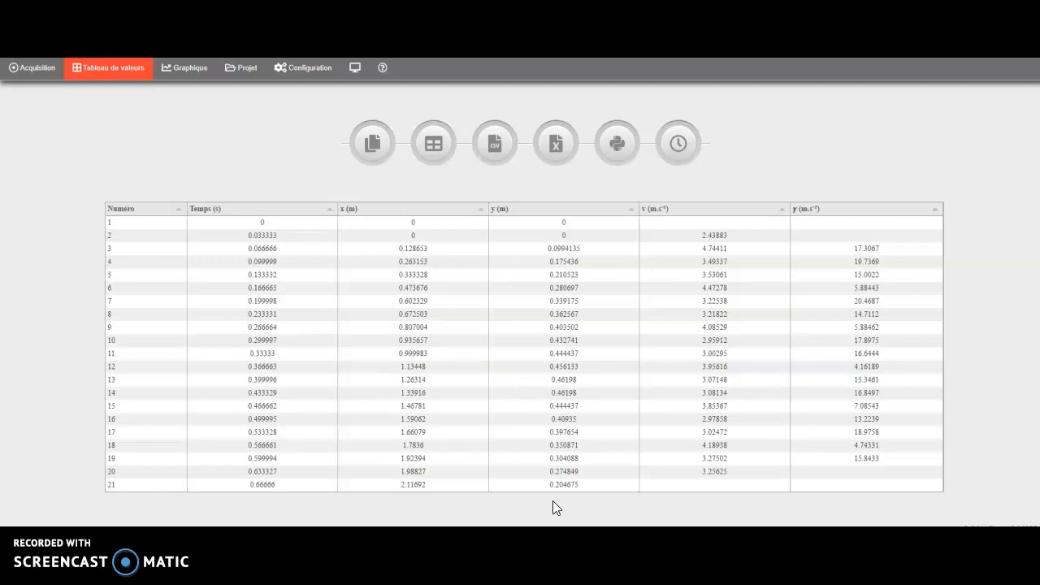
pyautogui.click(554, 152)
pyautogui.moveTo(1039, 100); pyautogui.dragTo(298, 97)
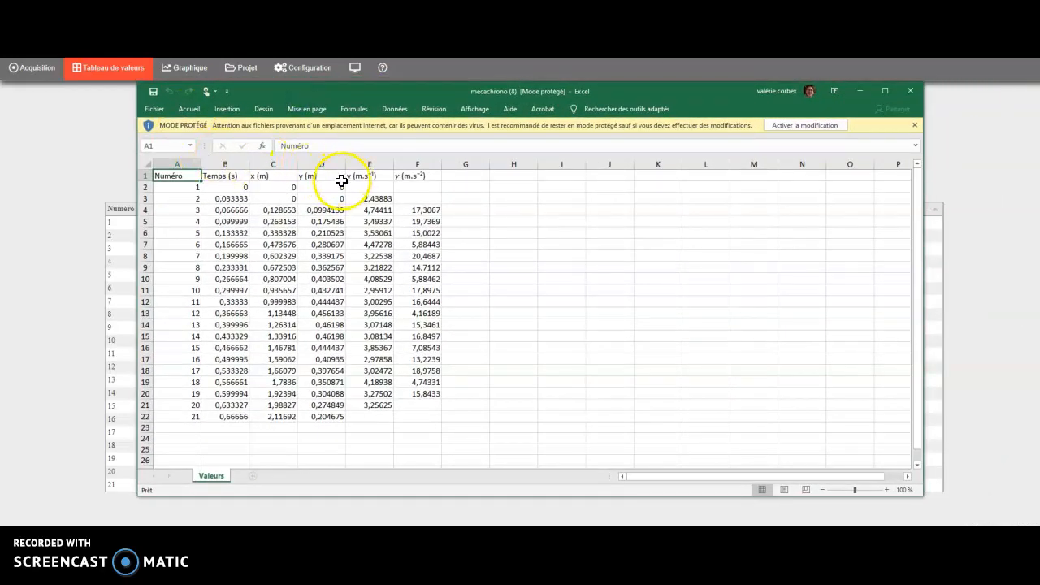